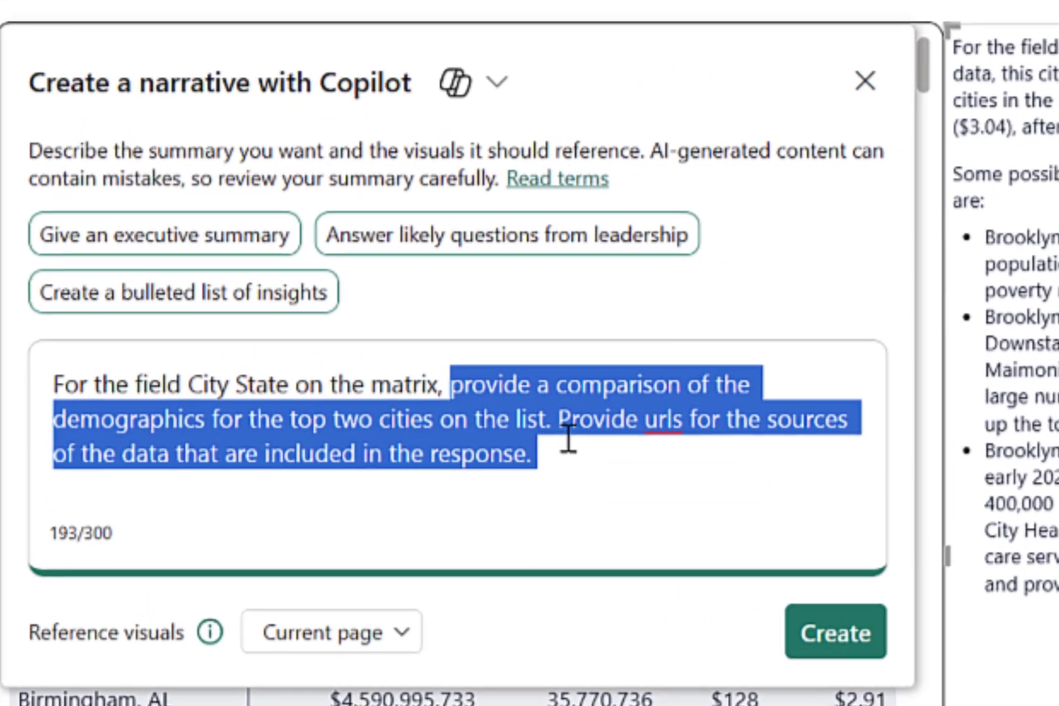
# Step: Generate the New York vs Brooklyn demographics narrative with census links, then close the Copilot dialog
pyautogui.click(687, 515)
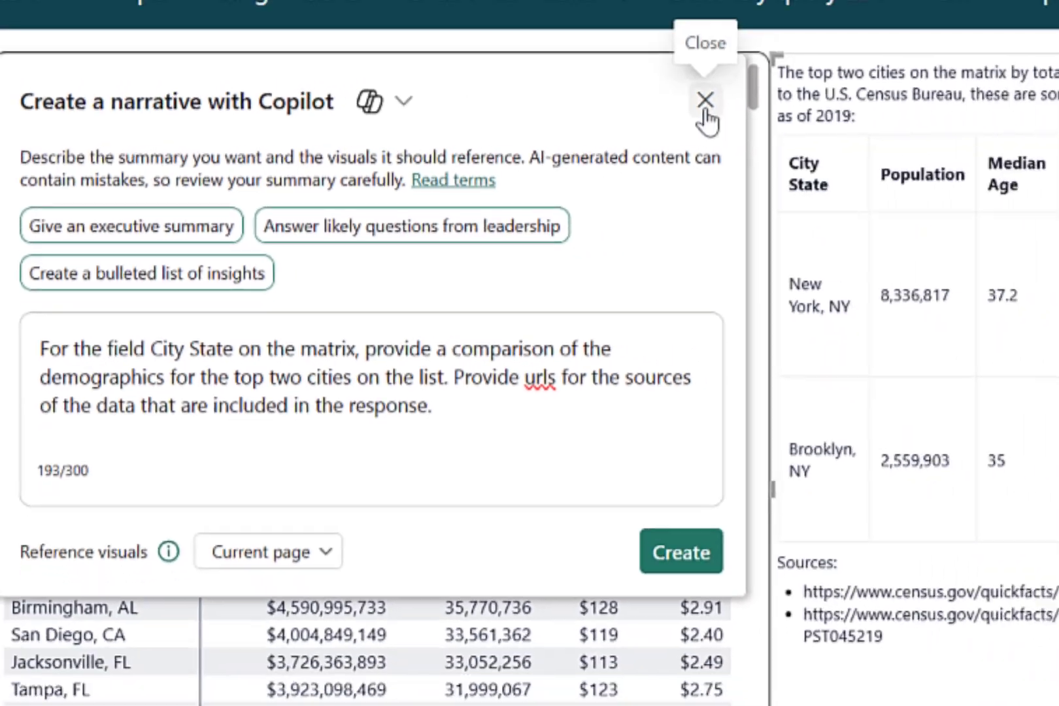
pyautogui.click(882, 78)
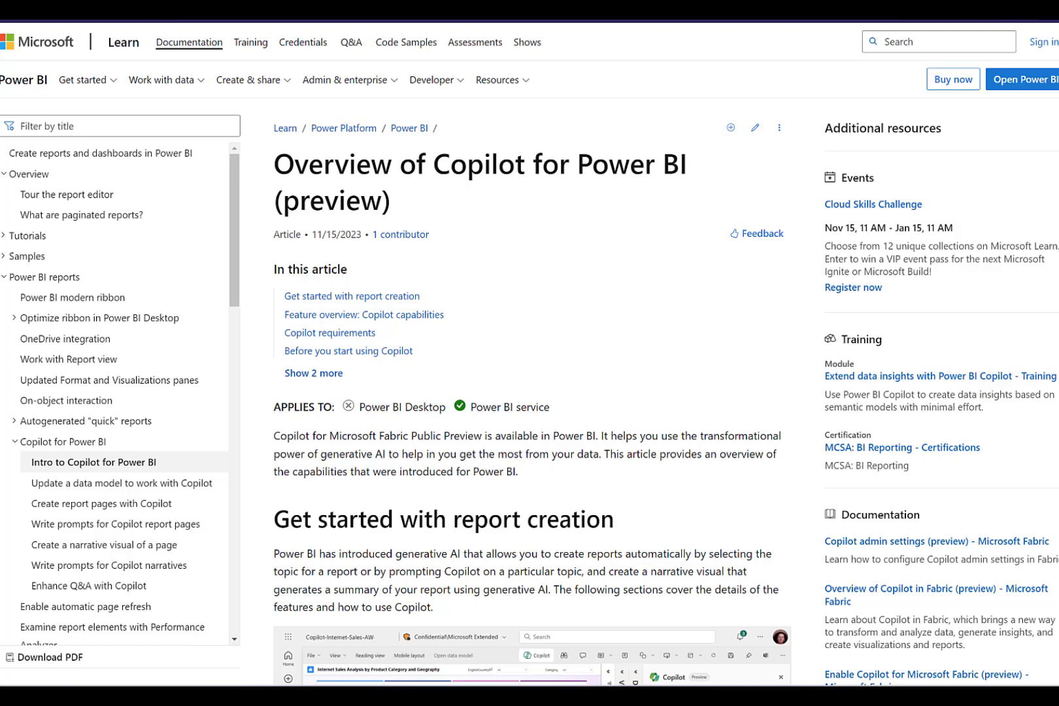
pyautogui.scroll(-5, 529, 392)
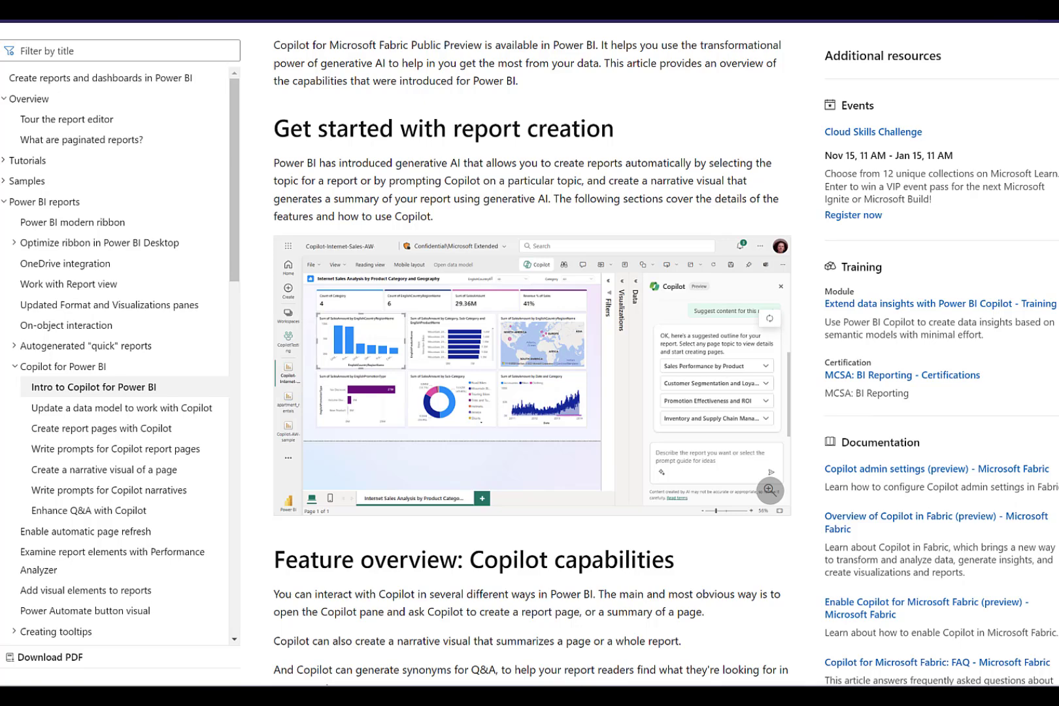
pyautogui.scroll(-8, 529, 360)
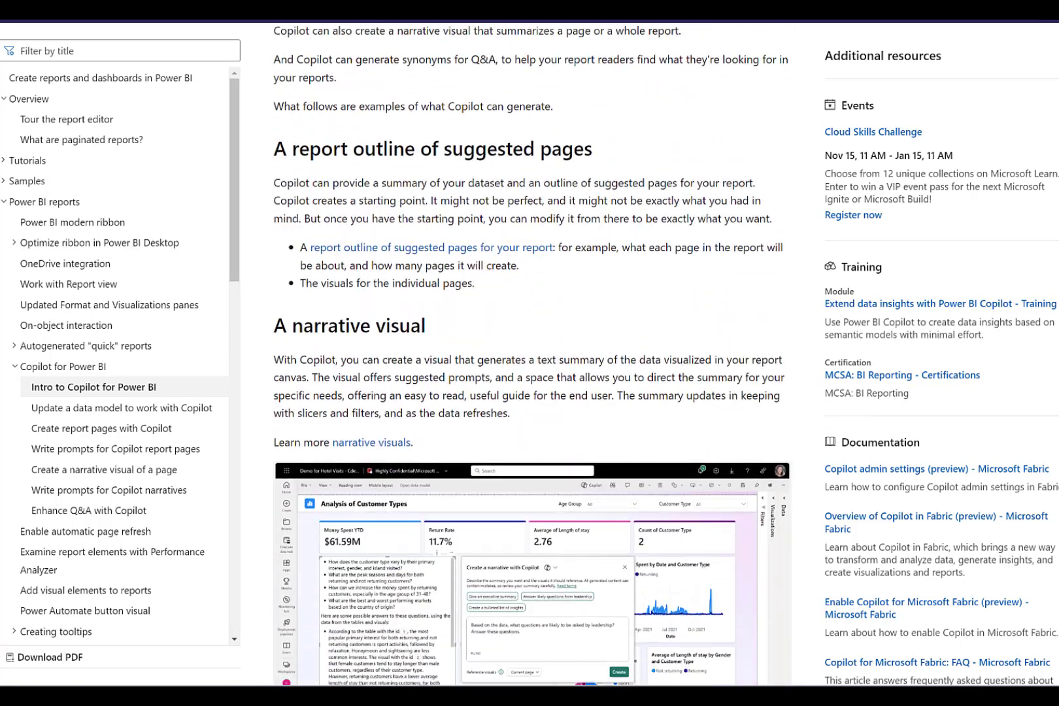
pyautogui.scroll(-3, 530, 360)
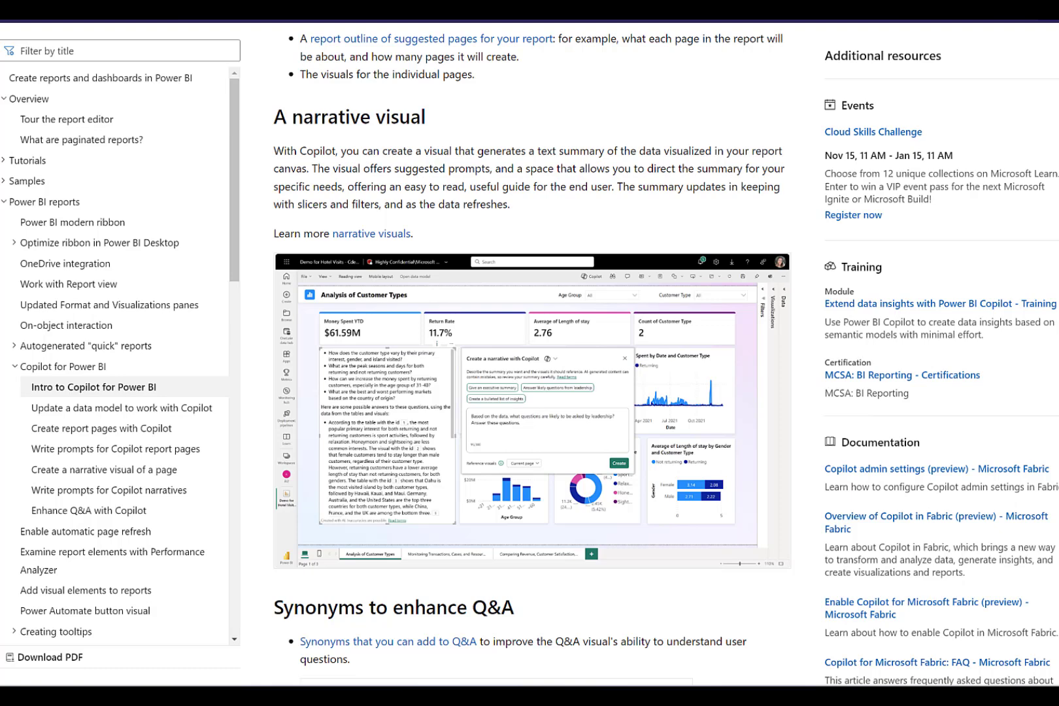
pyautogui.scroll(-7, 532, 354)
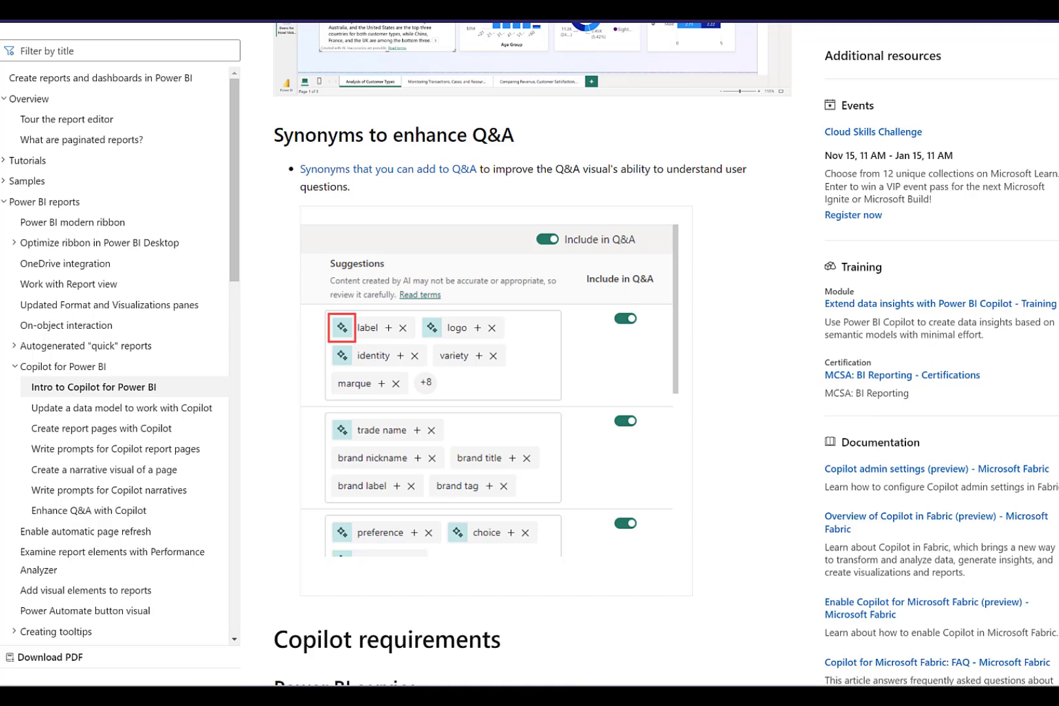
pyautogui.scroll(6, 533, 353)
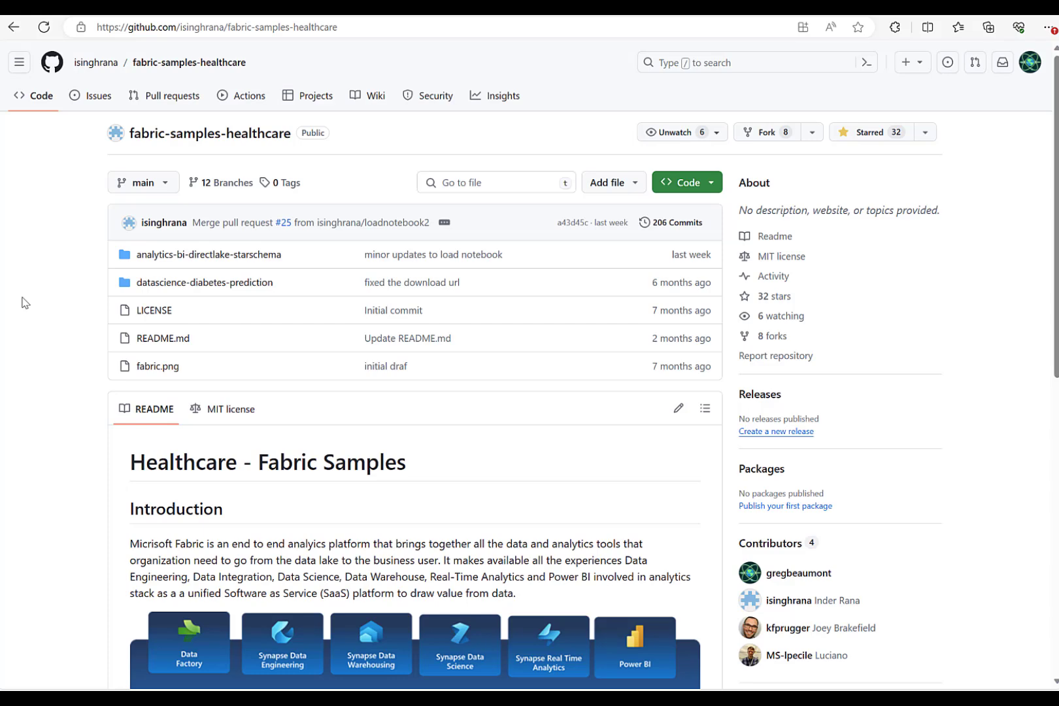
# Step: Open the analytics-bi-directlake-starschema folder and scroll its README to the Scope diagram
pyautogui.click(144, 256)
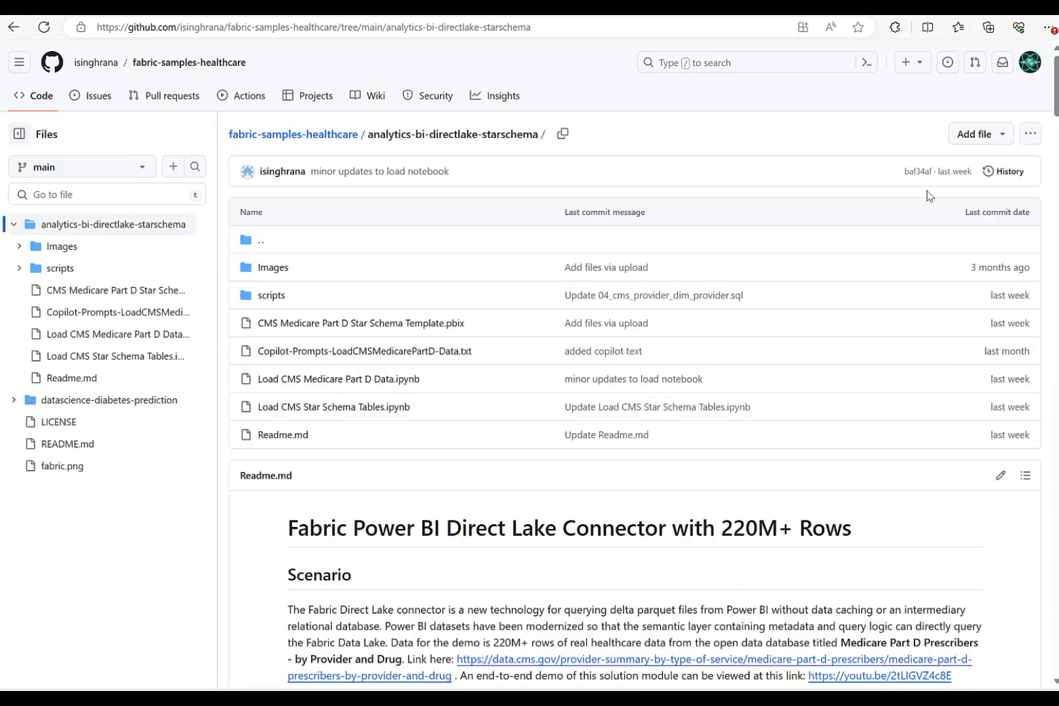
pyautogui.moveTo(1056, 90); pyautogui.dragTo(1056, 149)
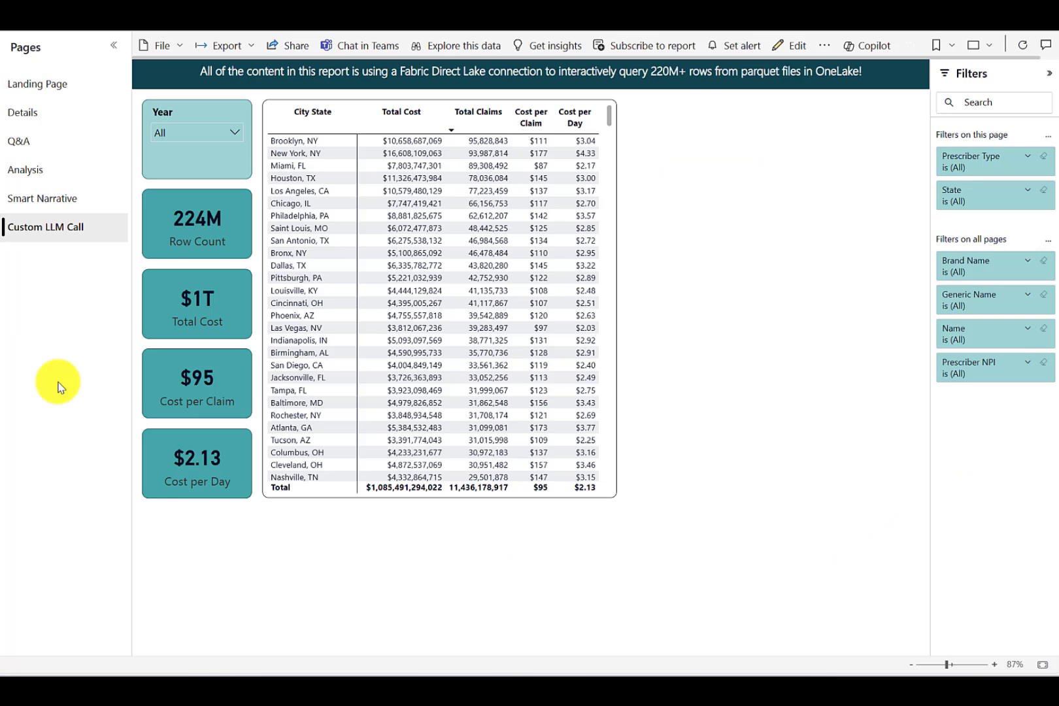
# Step: Put the Custom LLM Call report page into edit mode
pyautogui.click(796, 50)
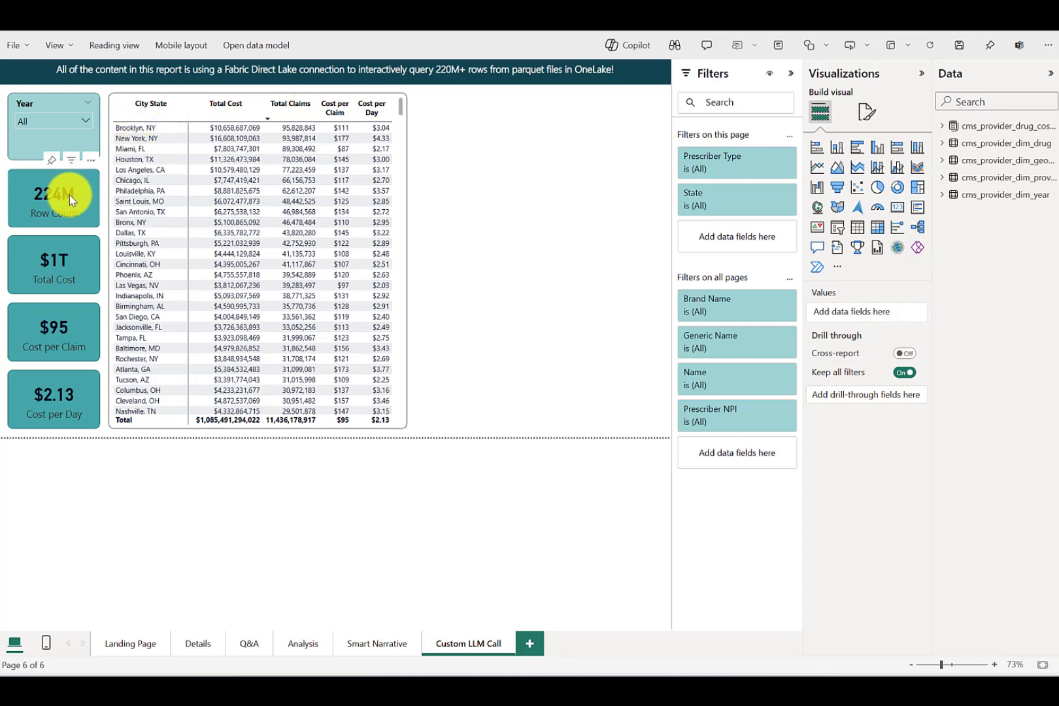
# Step: Add a Narrative visual to the page and have Copilot write it
pyautogui.click(839, 250)
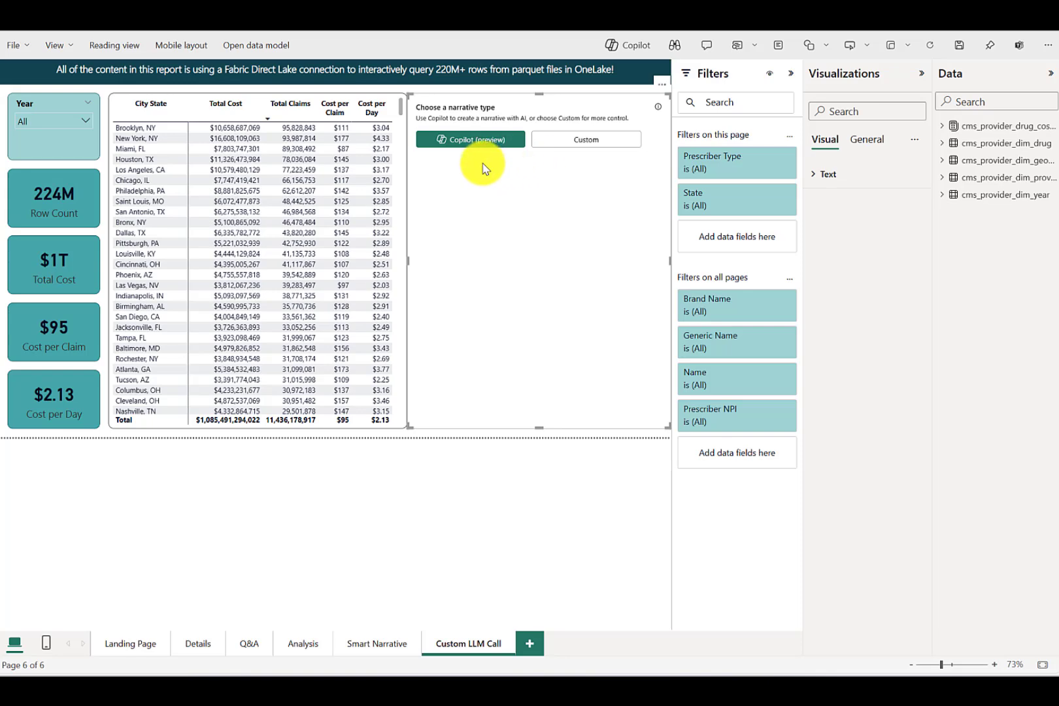
pyautogui.click(467, 145)
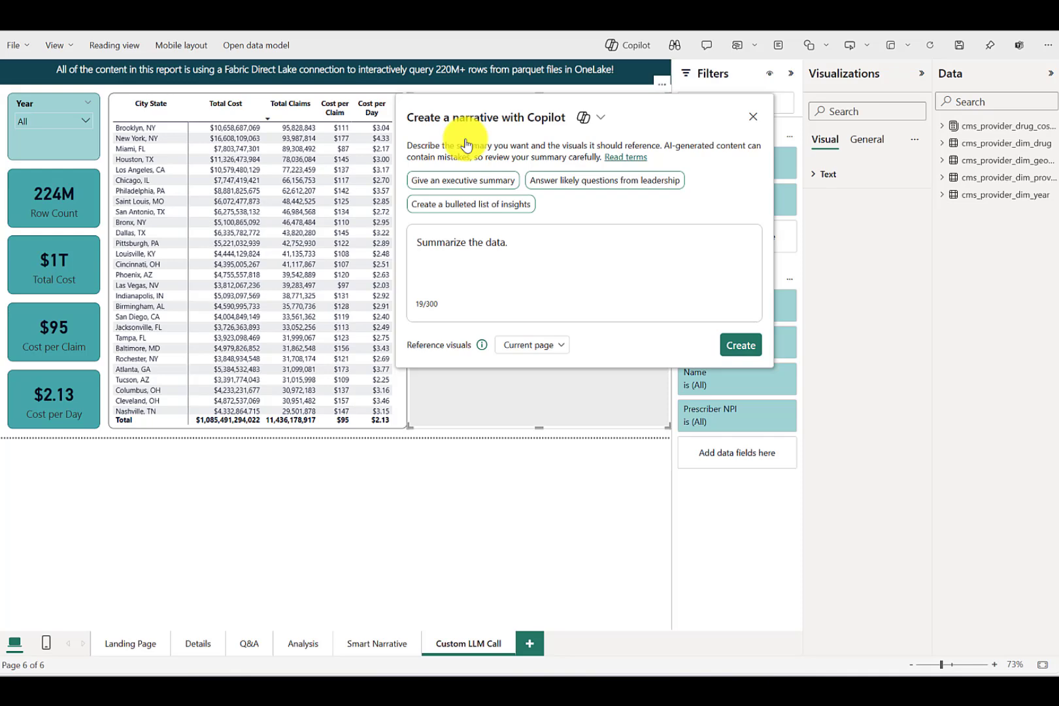
# Step: Generate the default Copilot summary, hide the Visualizations and Data panes, and reselect the narrative
pyautogui.click(727, 350)
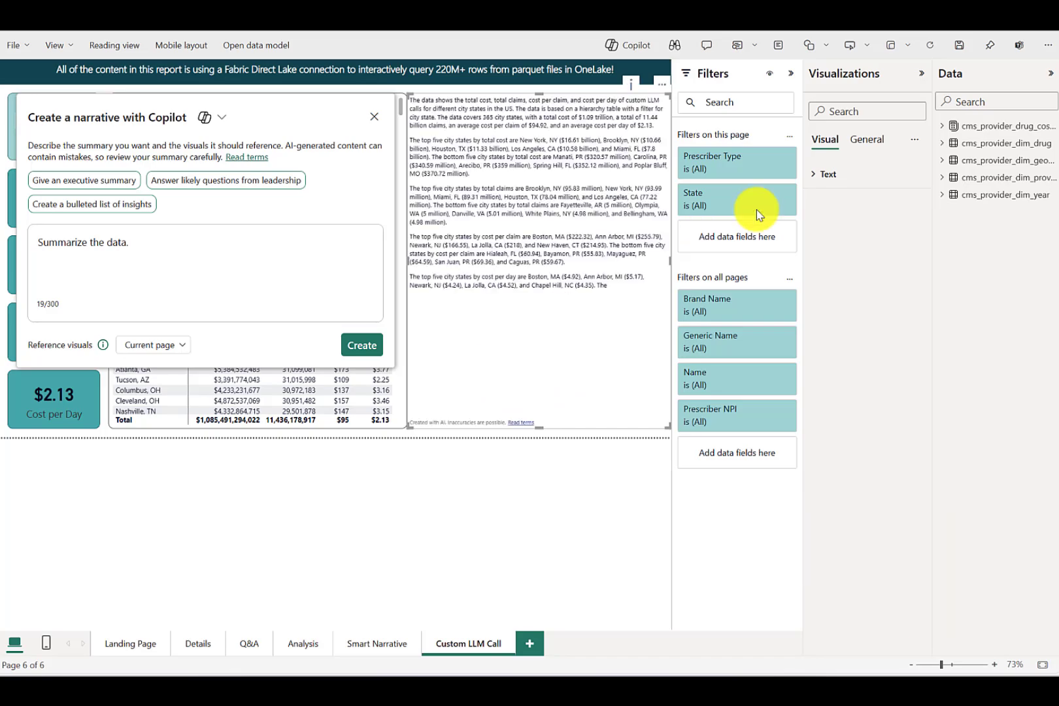
pyautogui.click(921, 73)
pyautogui.click(921, 75)
pyautogui.click(921, 75)
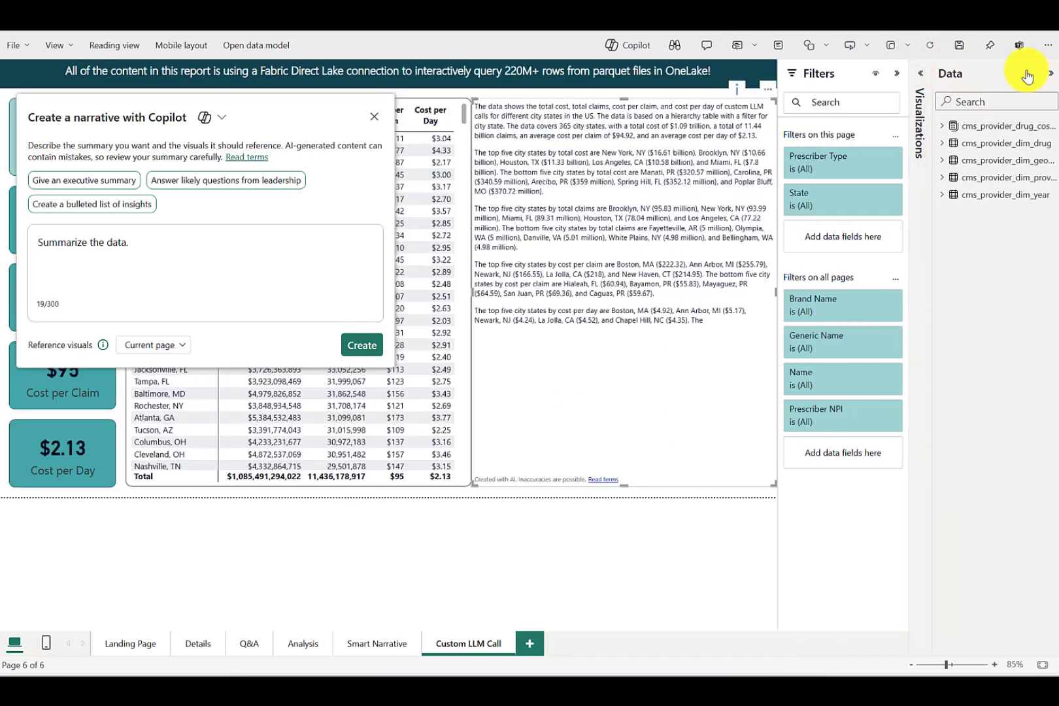
pyautogui.click(1051, 73)
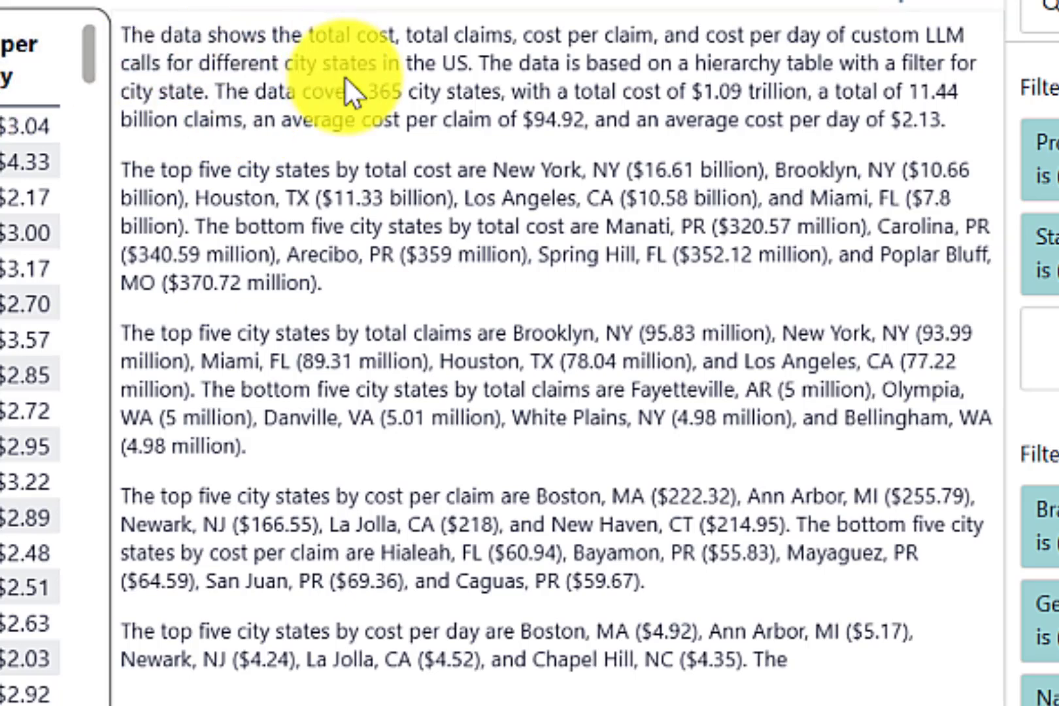
pyautogui.click(514, 242)
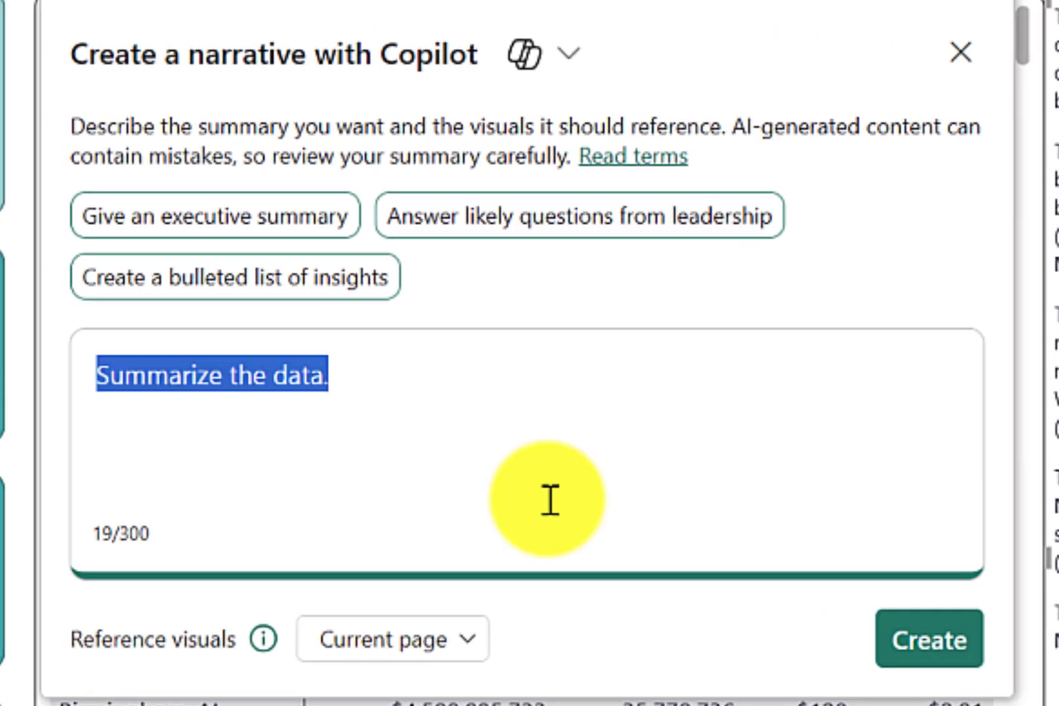
# Step: Prompt Copilot for a history of the top City State on the matrix and generate it
pyautogui.write('For the field ')
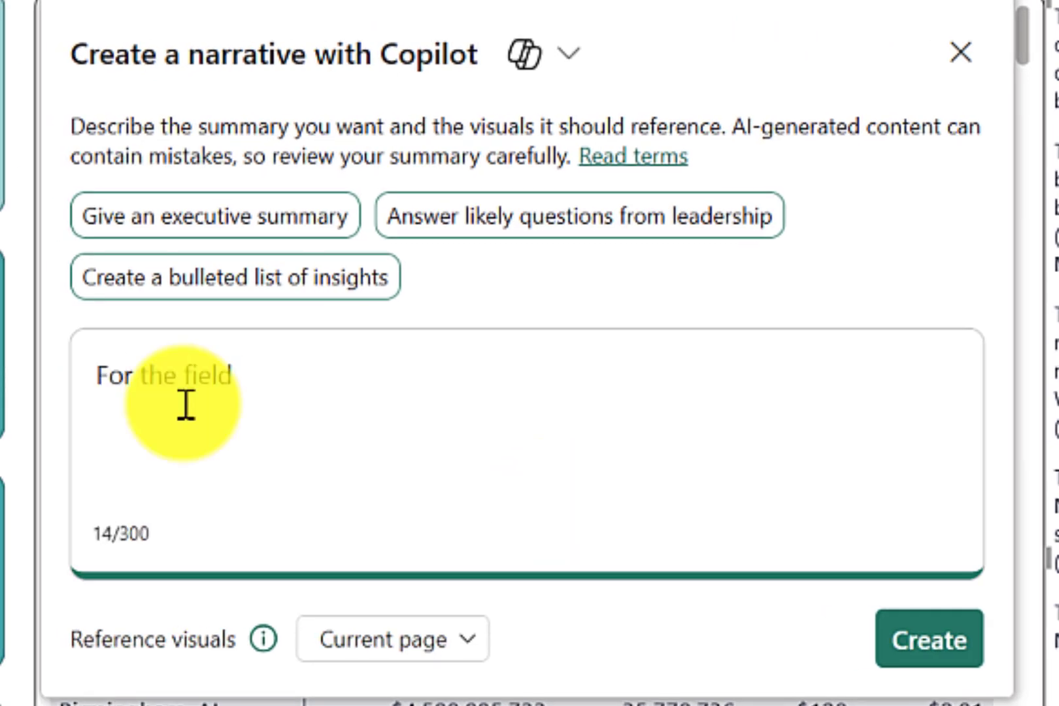
pyautogui.write('City State on the matrix, provide a history of the top city on the list.')
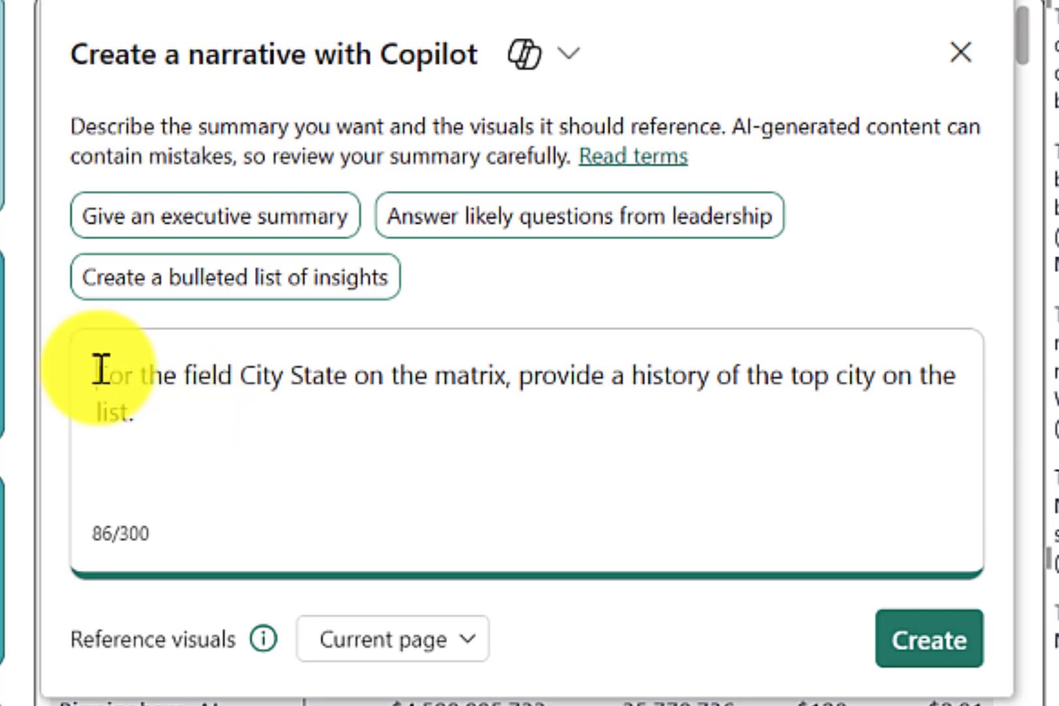
pyautogui.moveTo(101, 369); pyautogui.dragTo(975, 418)
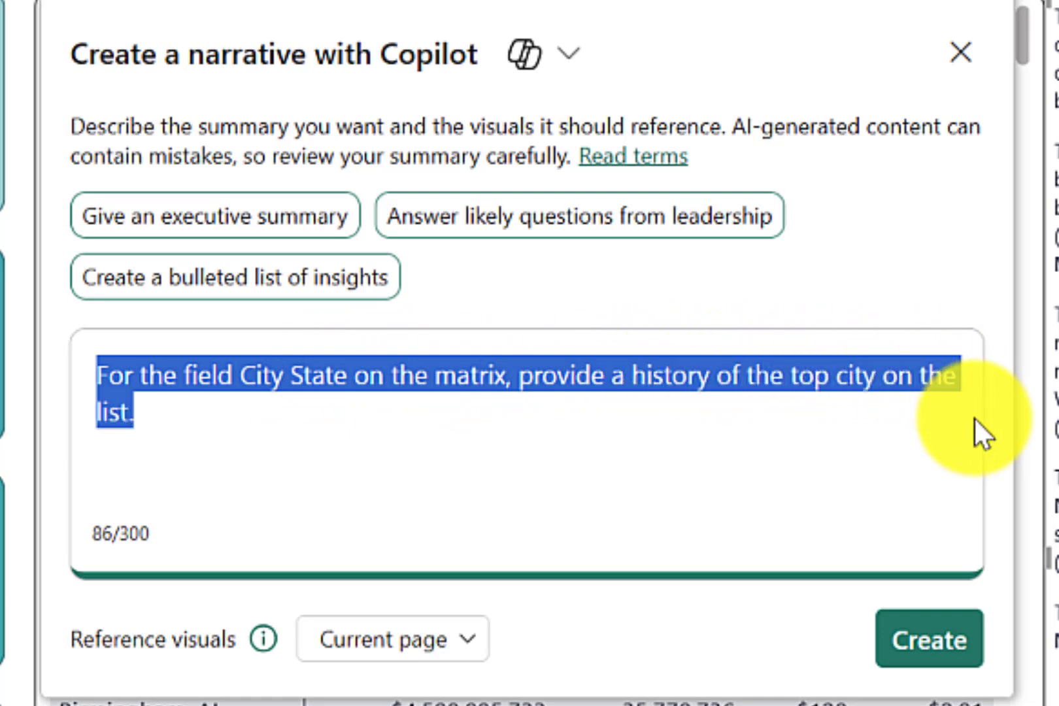
pyautogui.click(945, 644)
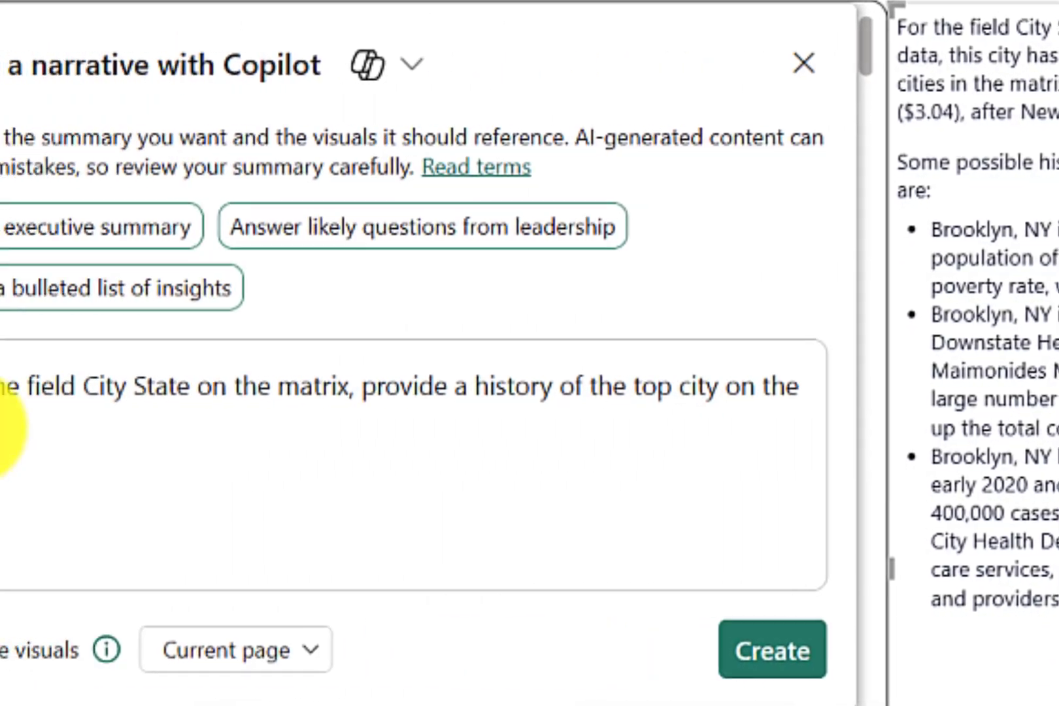
# Step: Replace the prompt's request with a demographics comparison of the top two cities, including source URLs
pyautogui.moveTo(119, 430); pyautogui.dragTo(638, 392)
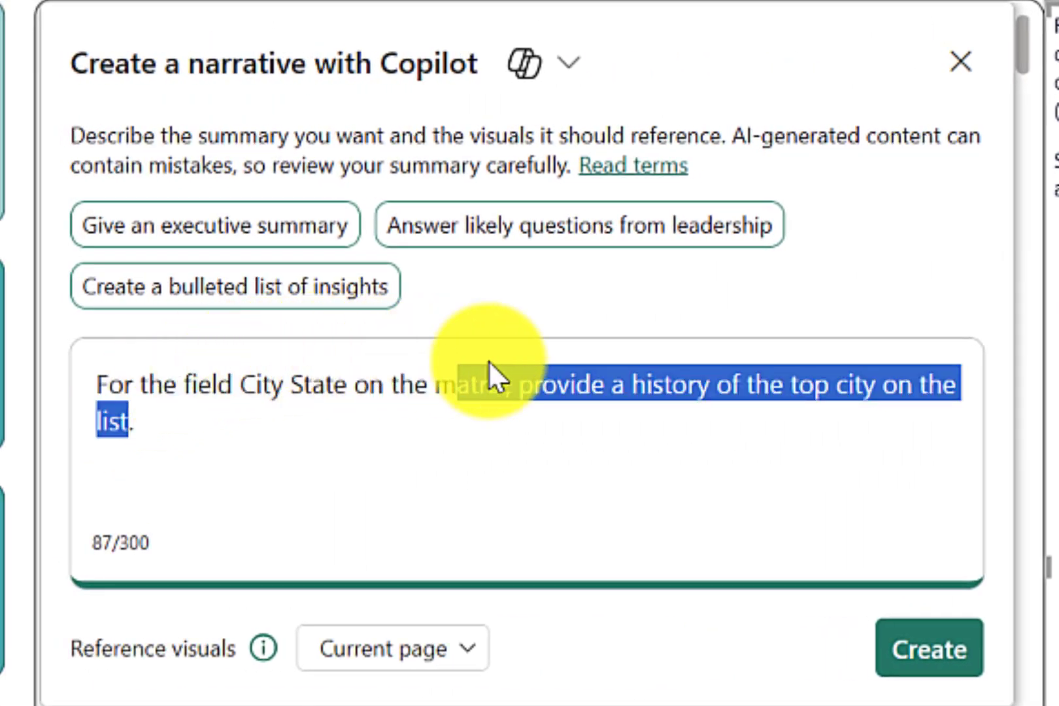
pyautogui.write('comparis')
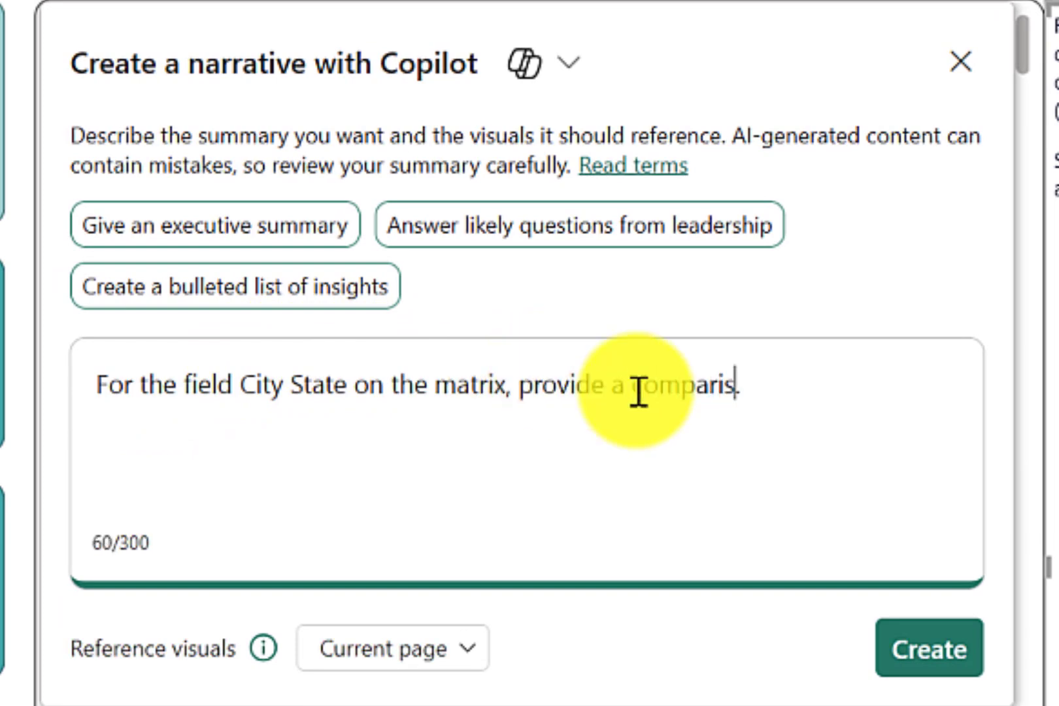
pyautogui.write('on of the demographics for the top two cities on the list.')
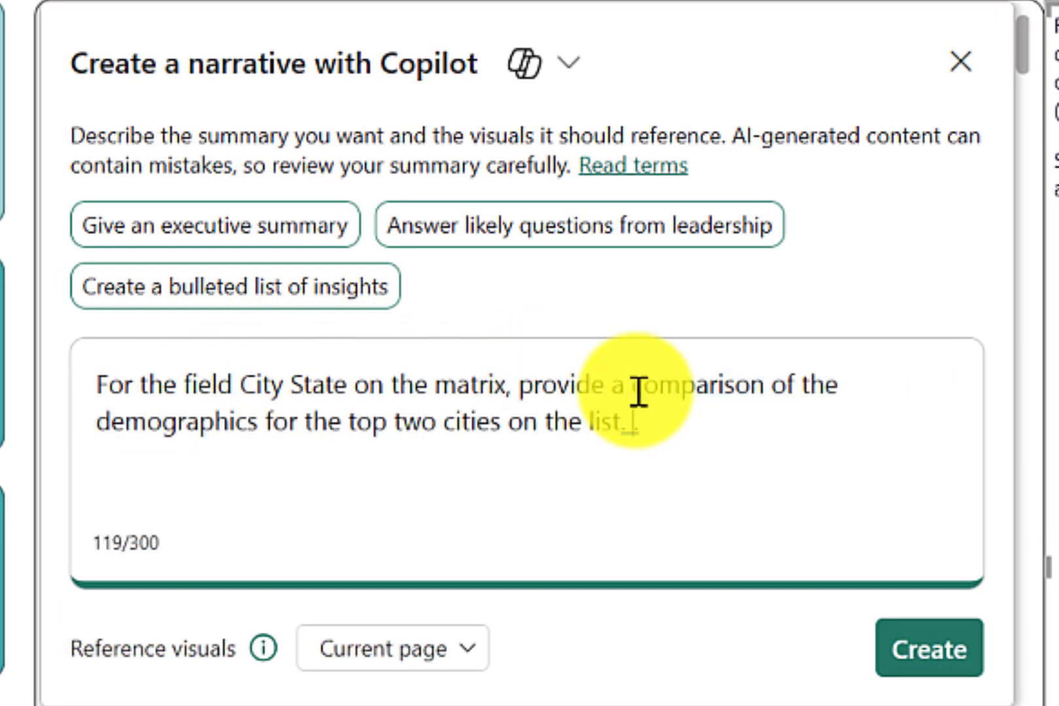
pyautogui.write(' Provide urls for the sources of the data that are included in the response.')
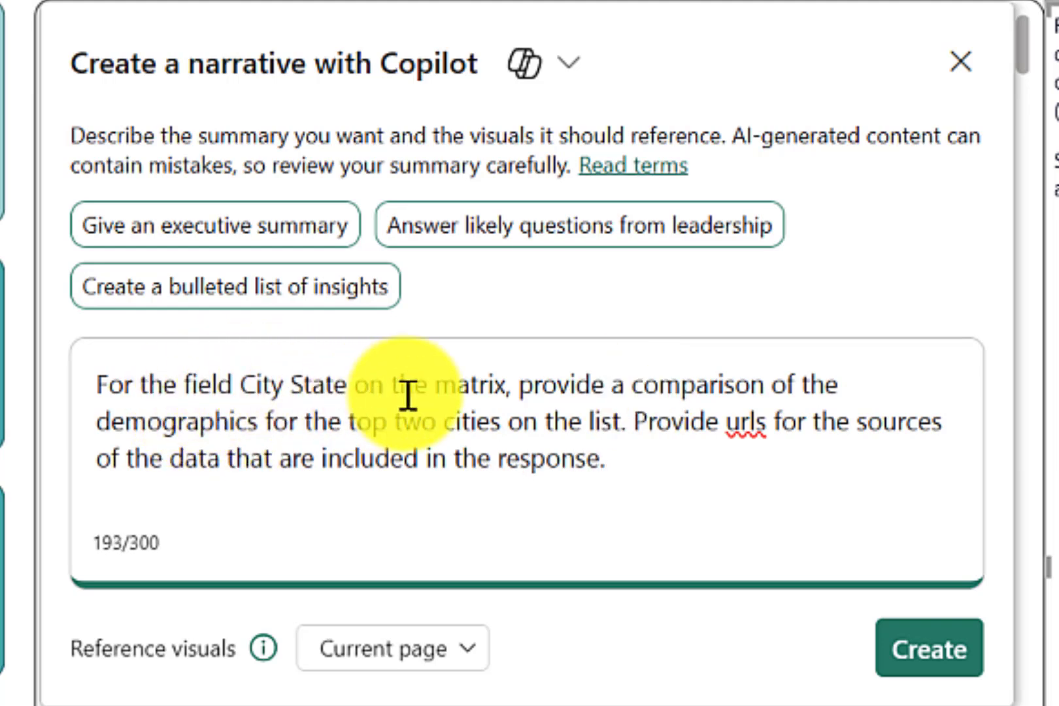
pyautogui.moveTo(520, 384); pyautogui.dragTo(644, 443)
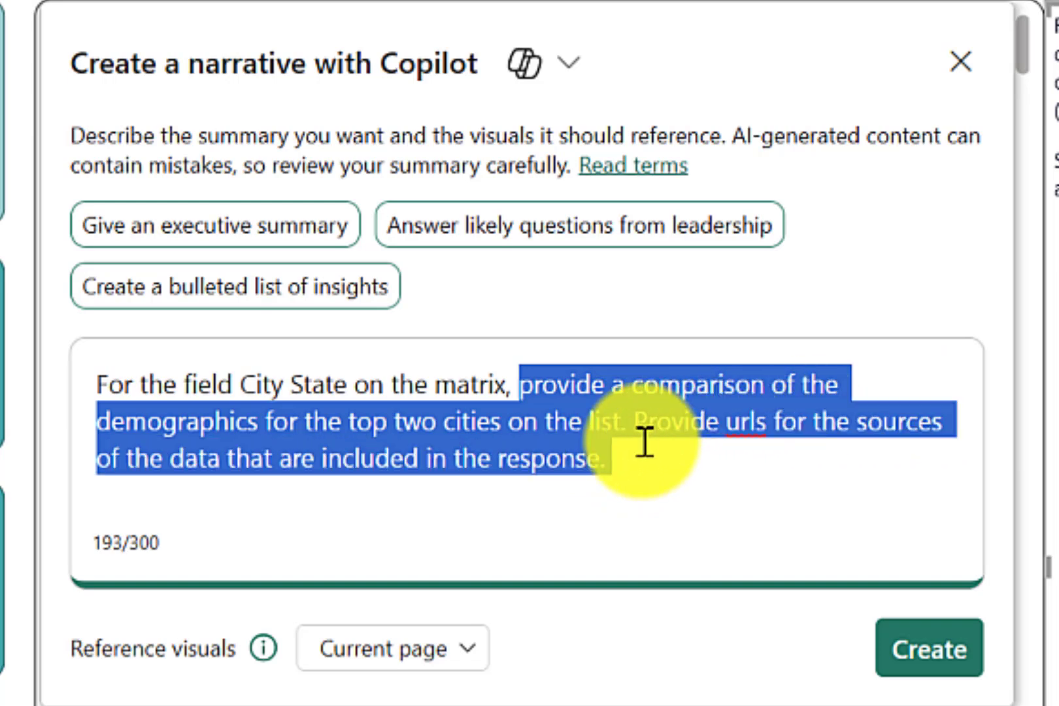
pyautogui.click(645, 442)
# Step: Generate the New York vs Brooklyn demographics narrative and close the dialog to review it
pyautogui.click(916, 649)
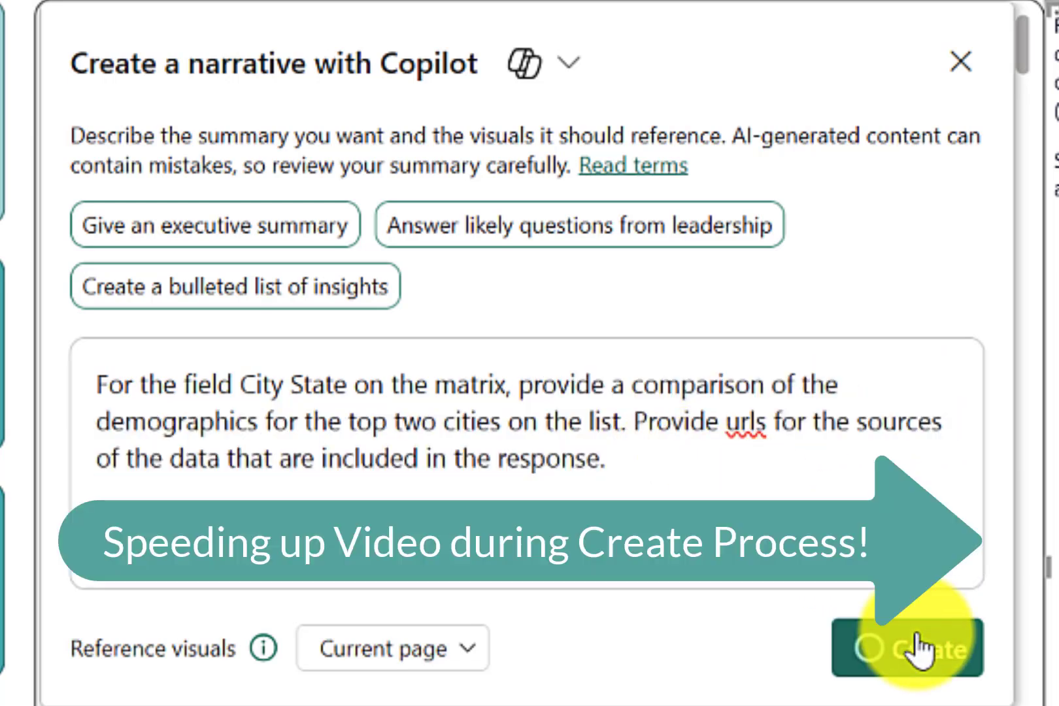
pyautogui.click(960, 61)
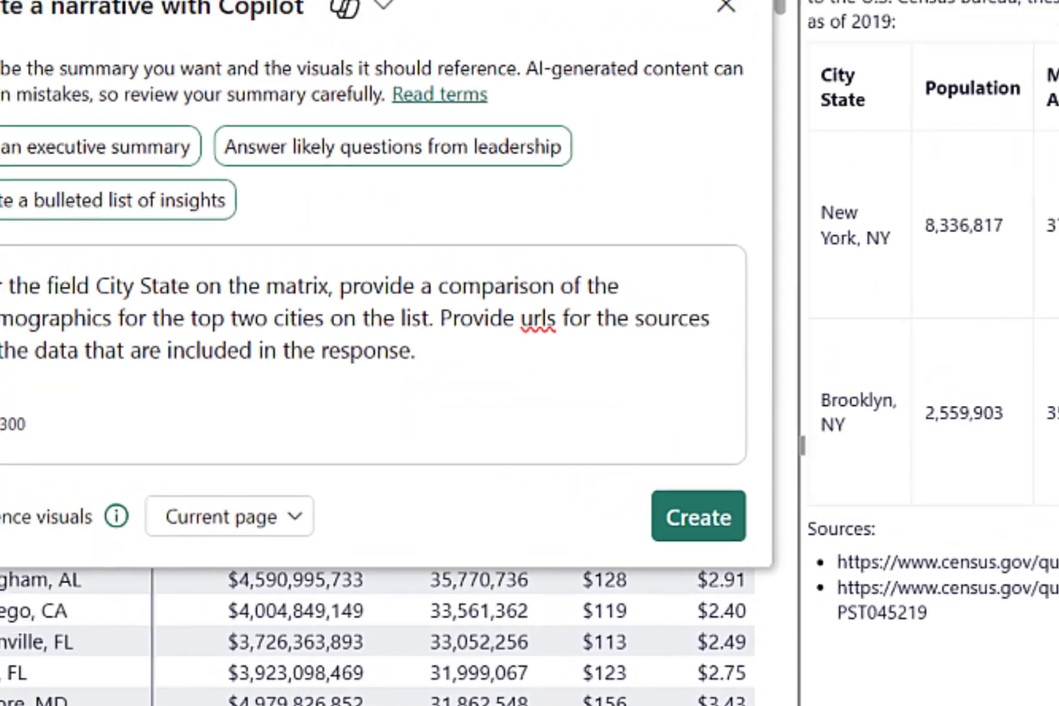
# Step: Rewrite the prompt to ask for a popular tourist destination in the top two cities
pyautogui.moveTo(421, 367); pyautogui.dragTo(348, 287)
pyautogui.write('describe a ')
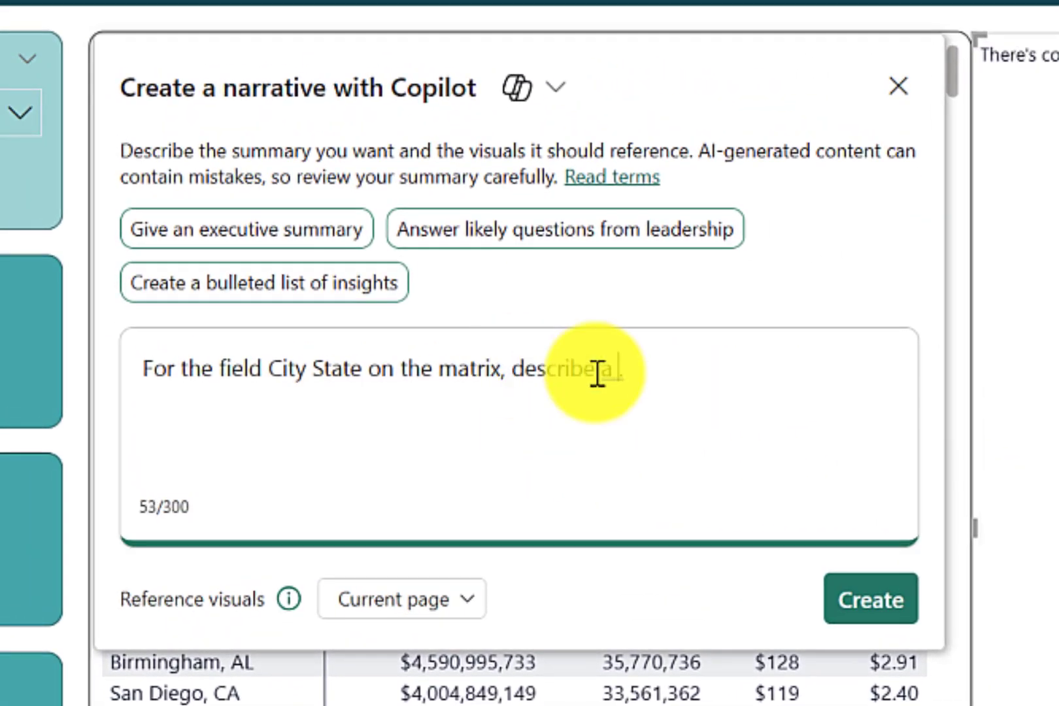
pyautogui.write('popular tourist destination in that city.')
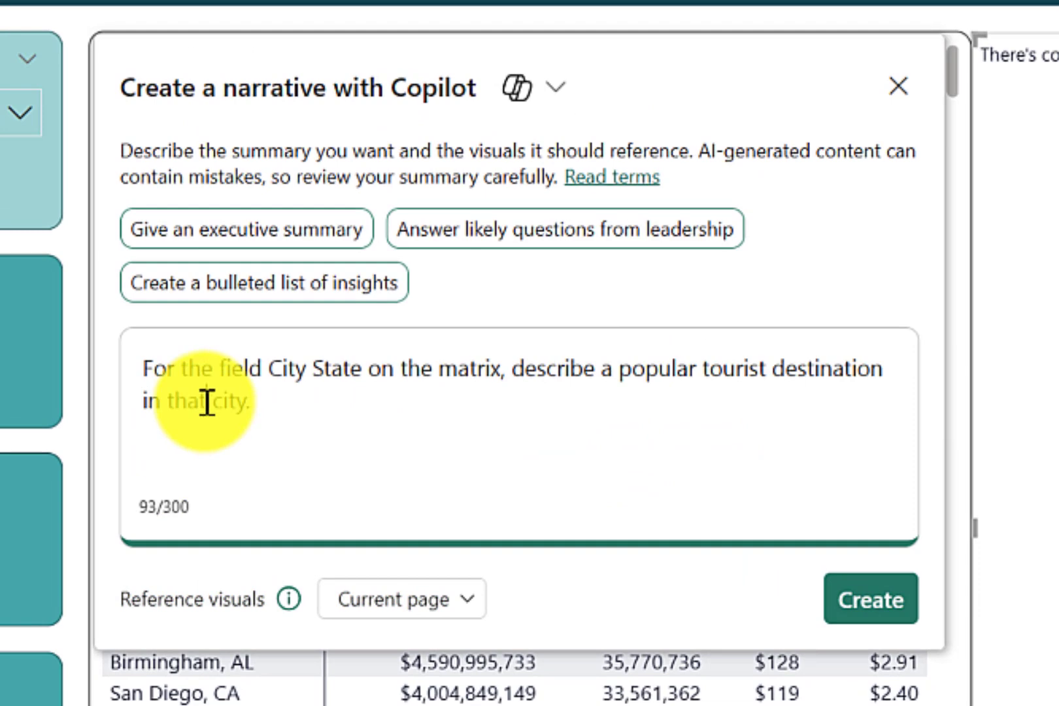
pyautogui.doubleClick(207, 403)
pyautogui.write('the top two citi')
pyautogui.press('Delete')
pyautogui.press('Delete')
pyautogui.press('Delete')
pyautogui.press('Delete')
pyautogui.press('Delete')
pyautogui.write('es')
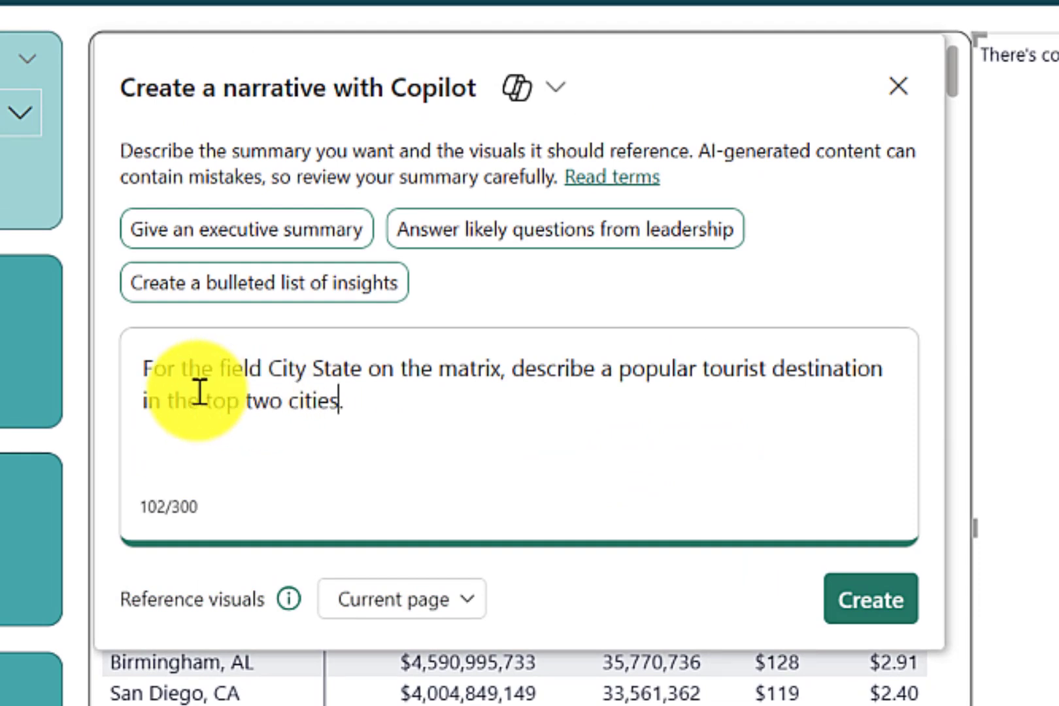
# Step: Reword it to 'for each of the top two cities' and generate the narrative
pyautogui.moveTo(145, 369); pyautogui.dragTo(676, 393)
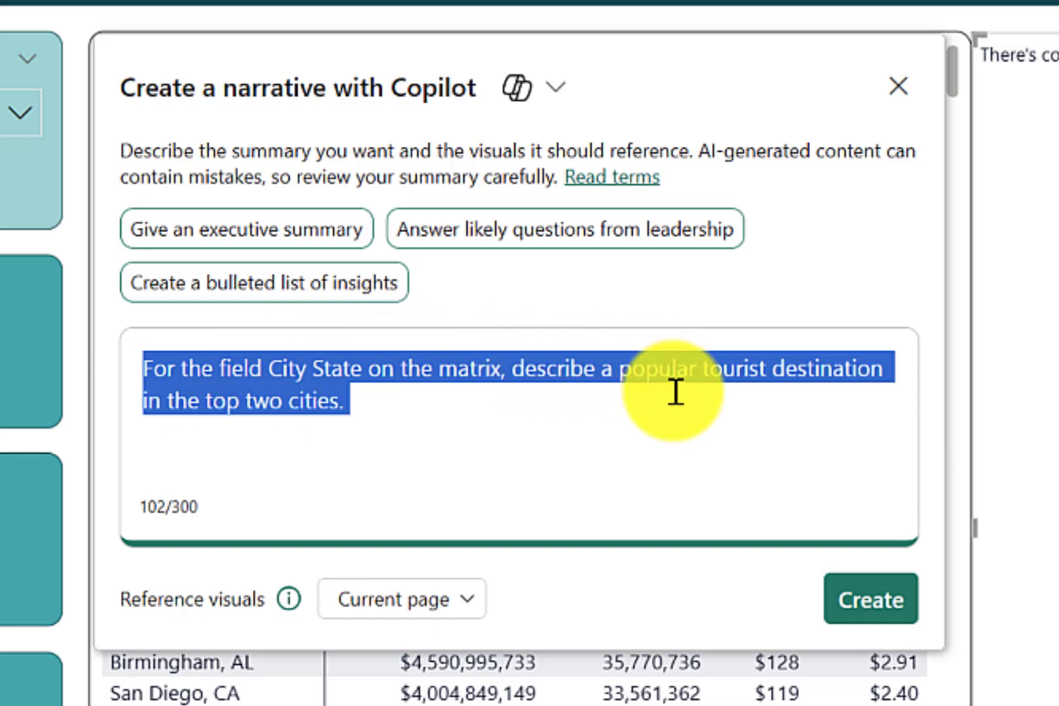
pyautogui.click(160, 401)
pyautogui.press('BackSpace')
pyautogui.press('BackSpace')
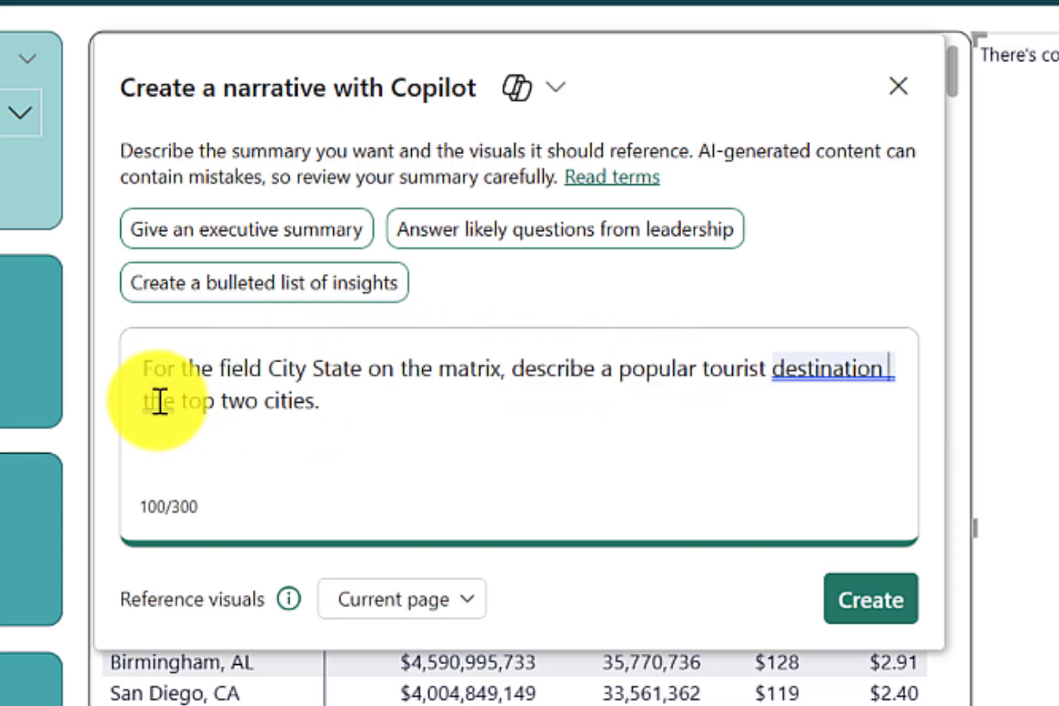
pyautogui.write('for each of')
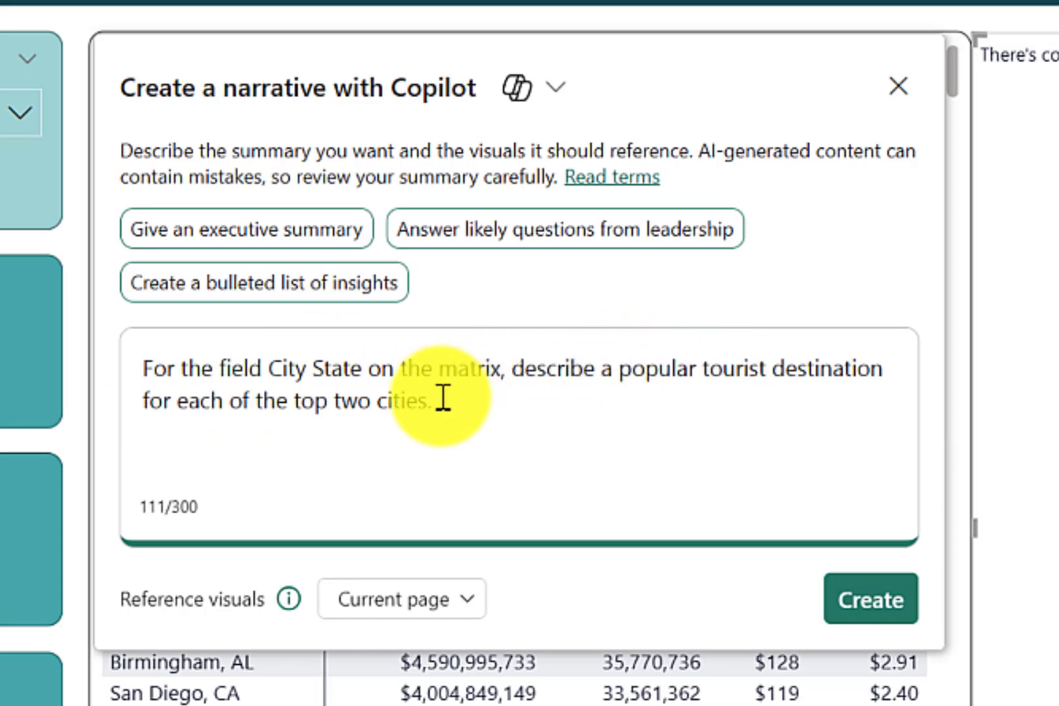
pyautogui.click(845, 600)
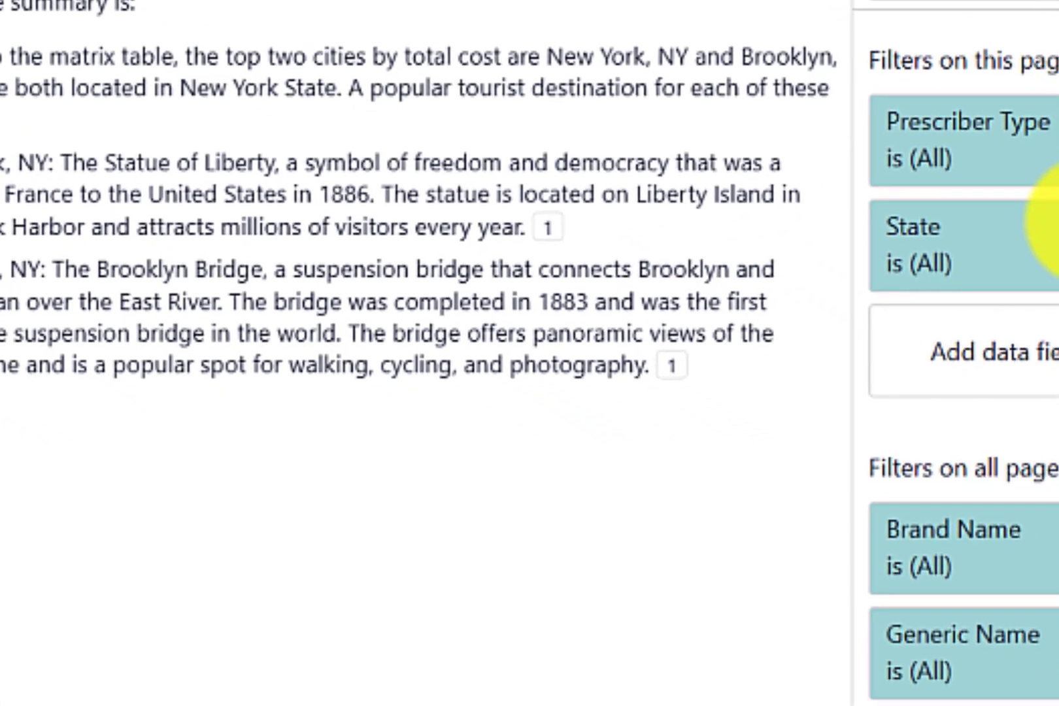
# Step: Filter the report to state AK and refresh the narrative for Anchorage and Wasilla
pyautogui.click(922, 135)
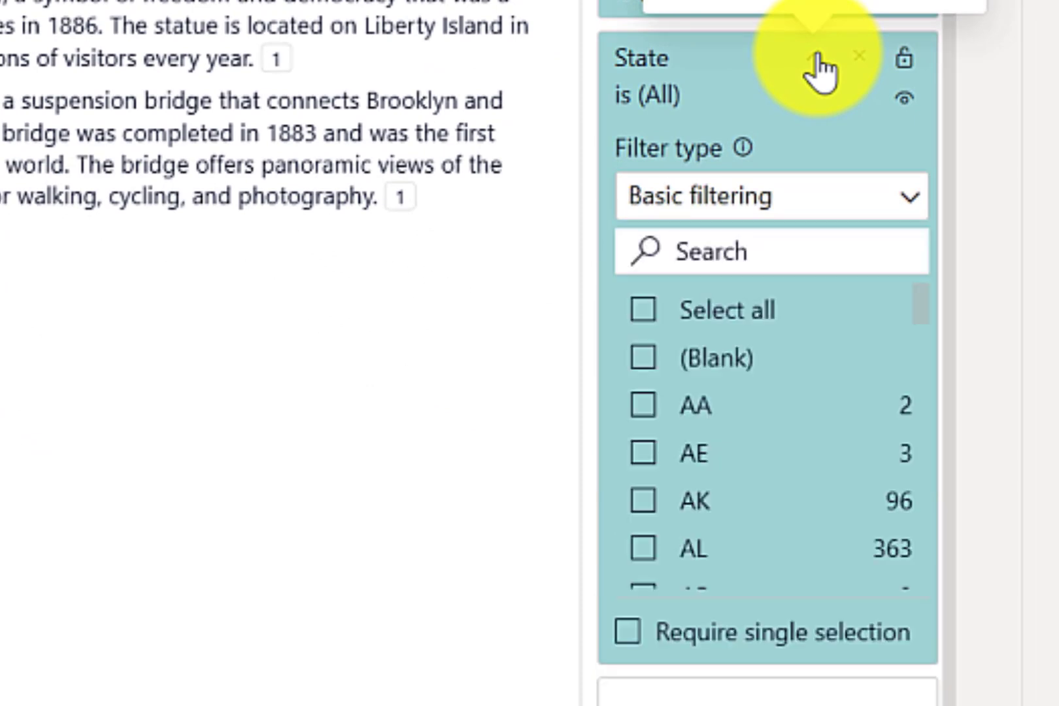
pyautogui.click(646, 503)
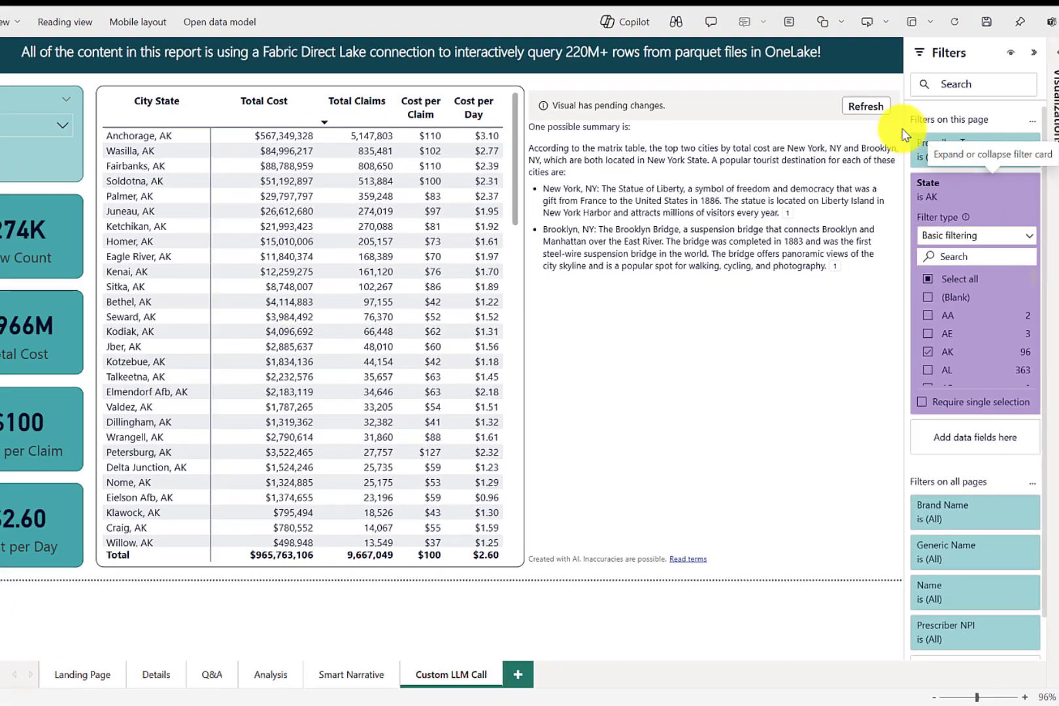
pyautogui.click(799, 62)
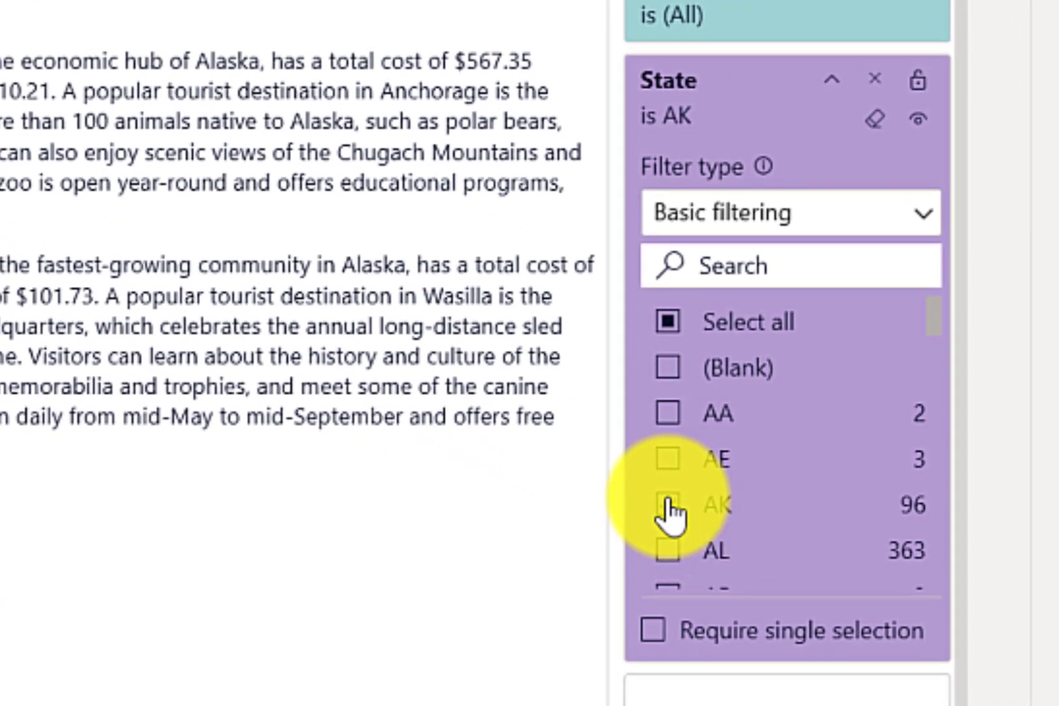
# Step: Untick AK in the State filter card and tick MN instead
pyautogui.click(713, 533)
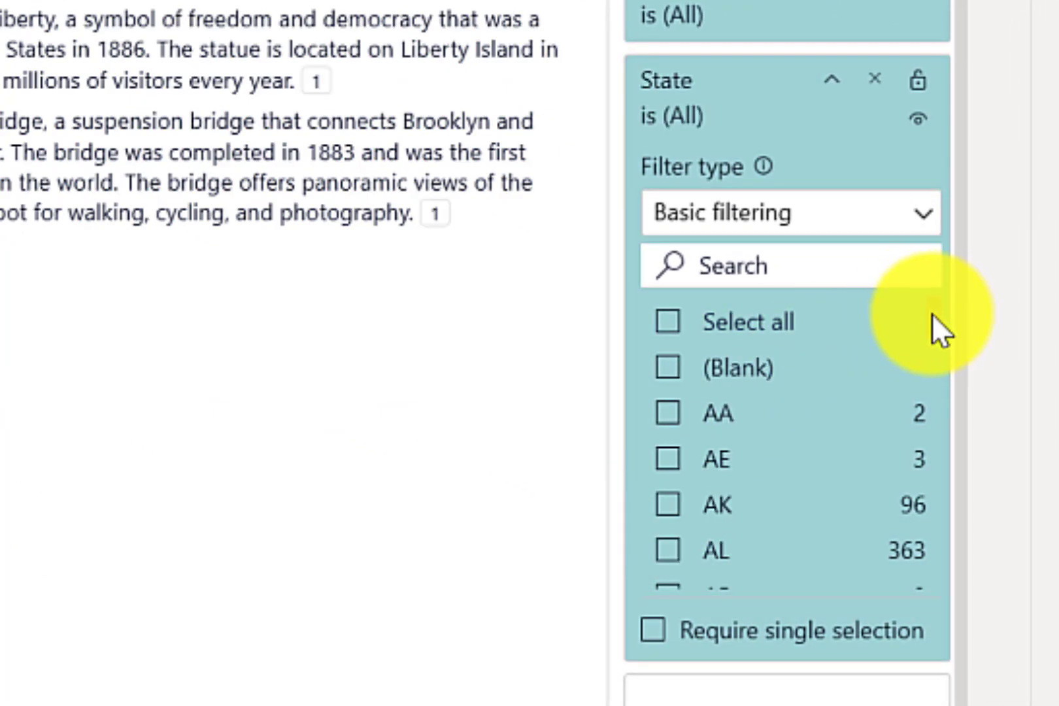
pyautogui.moveTo(932, 313); pyautogui.dragTo(939, 432)
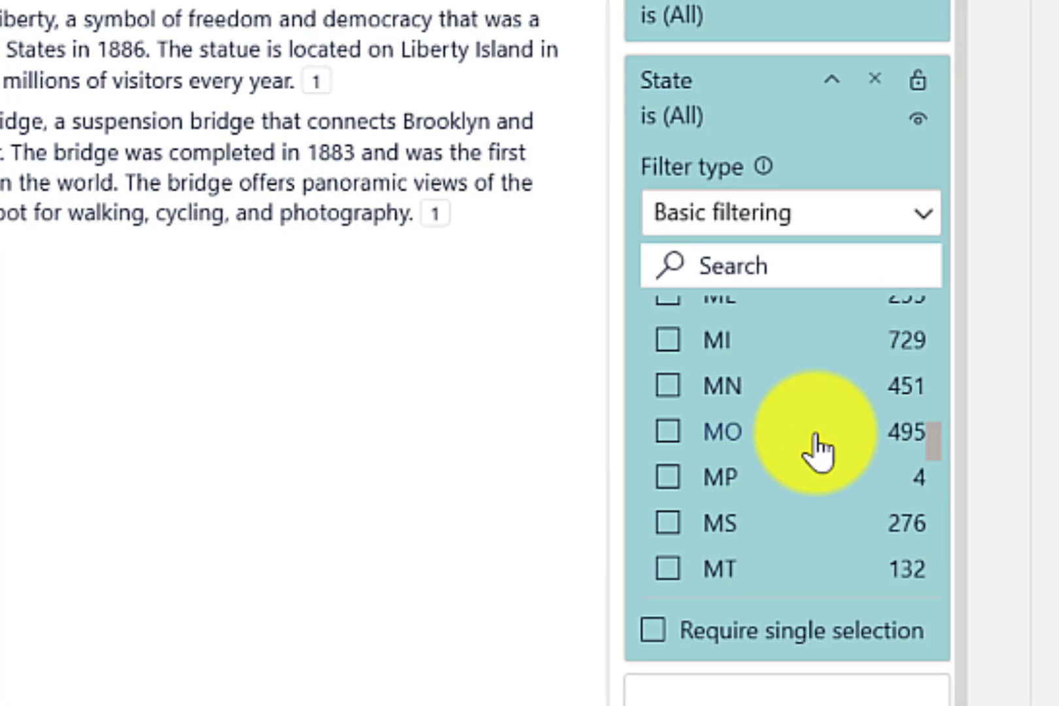
pyautogui.click(669, 389)
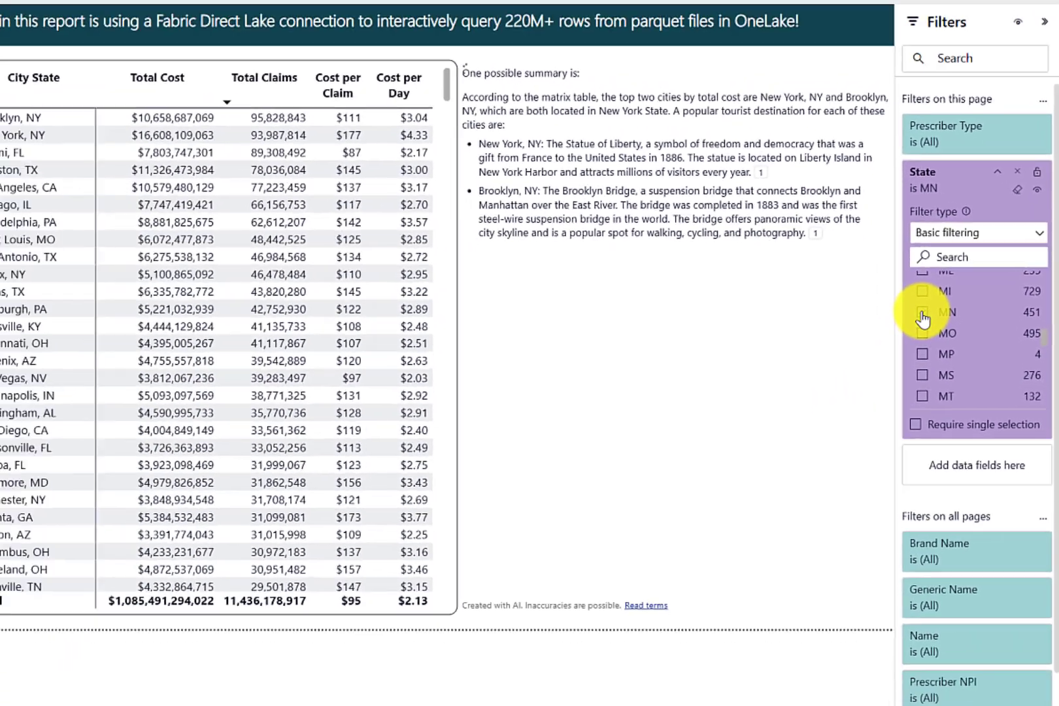